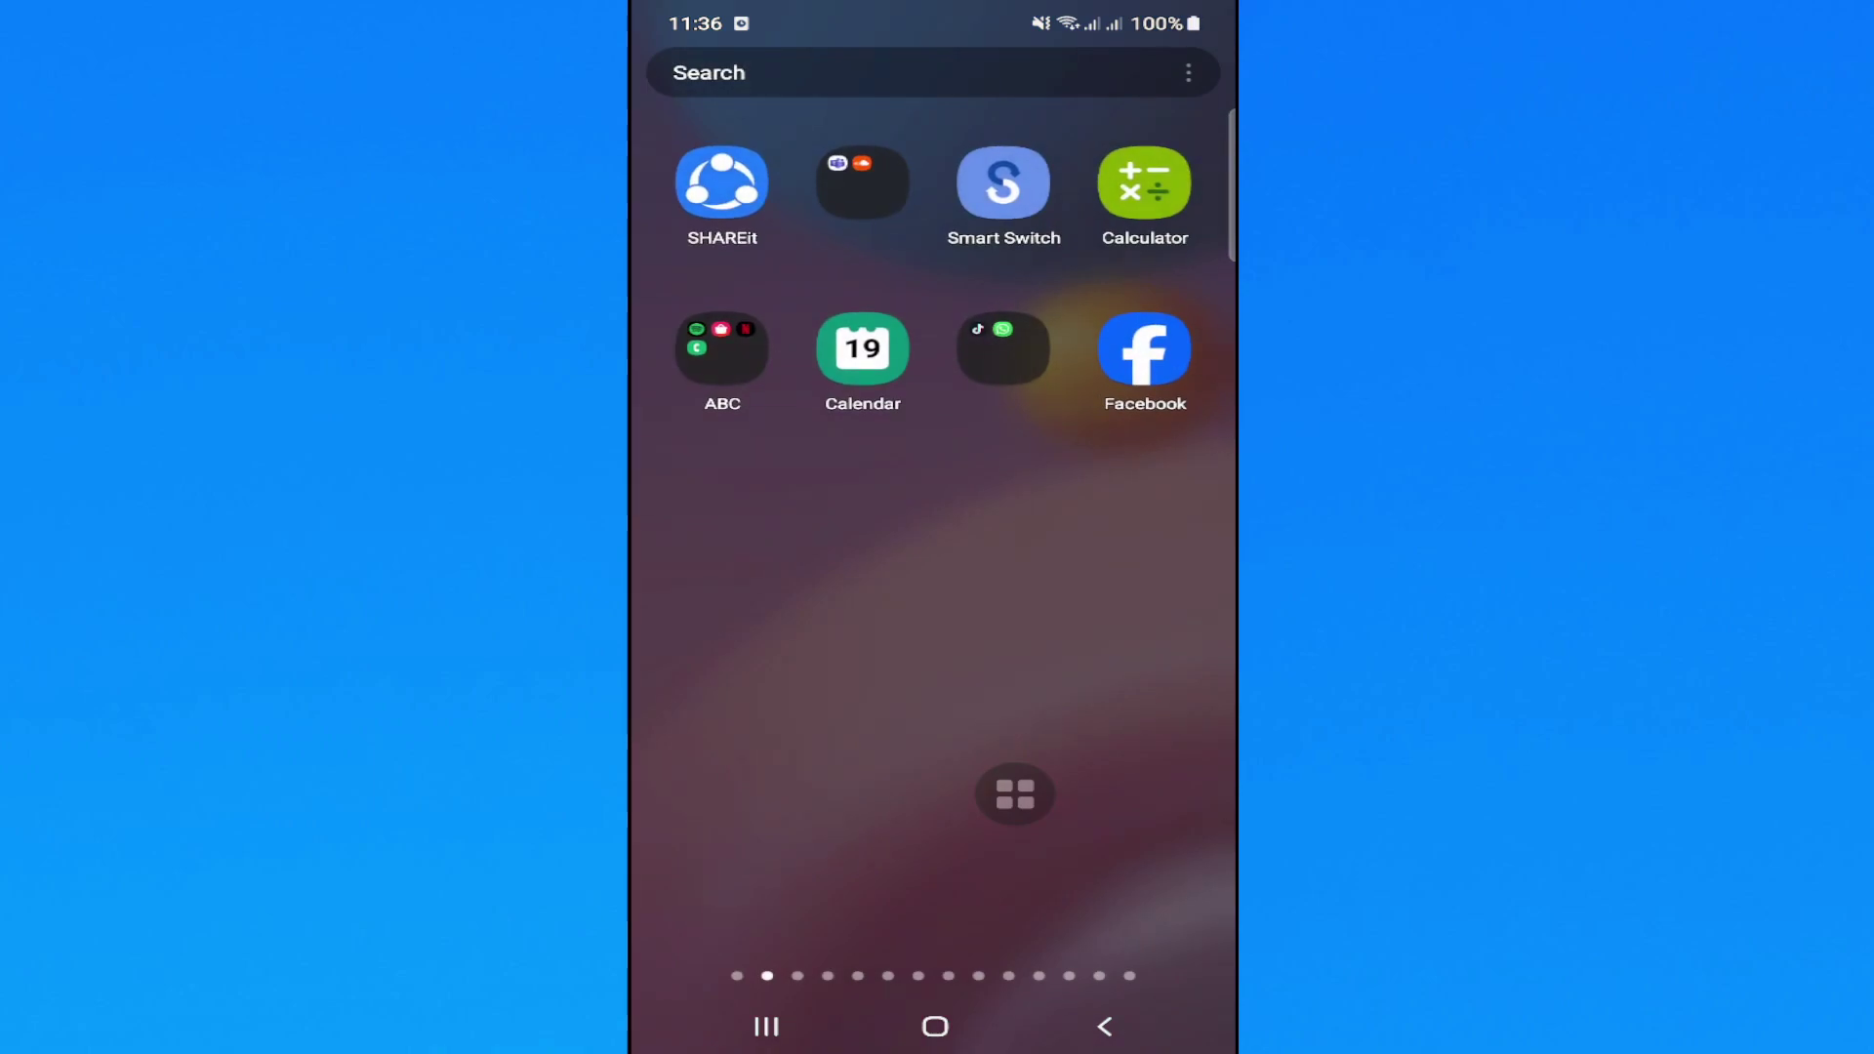
Step: Search the app drawer for 'sett' and launch the Settings app
{"action": "left_click_drag", "start_coordinate": [1113, 585], "coordinate": [732, 587]}
{"action": "left_click", "coordinate": [708, 72]}
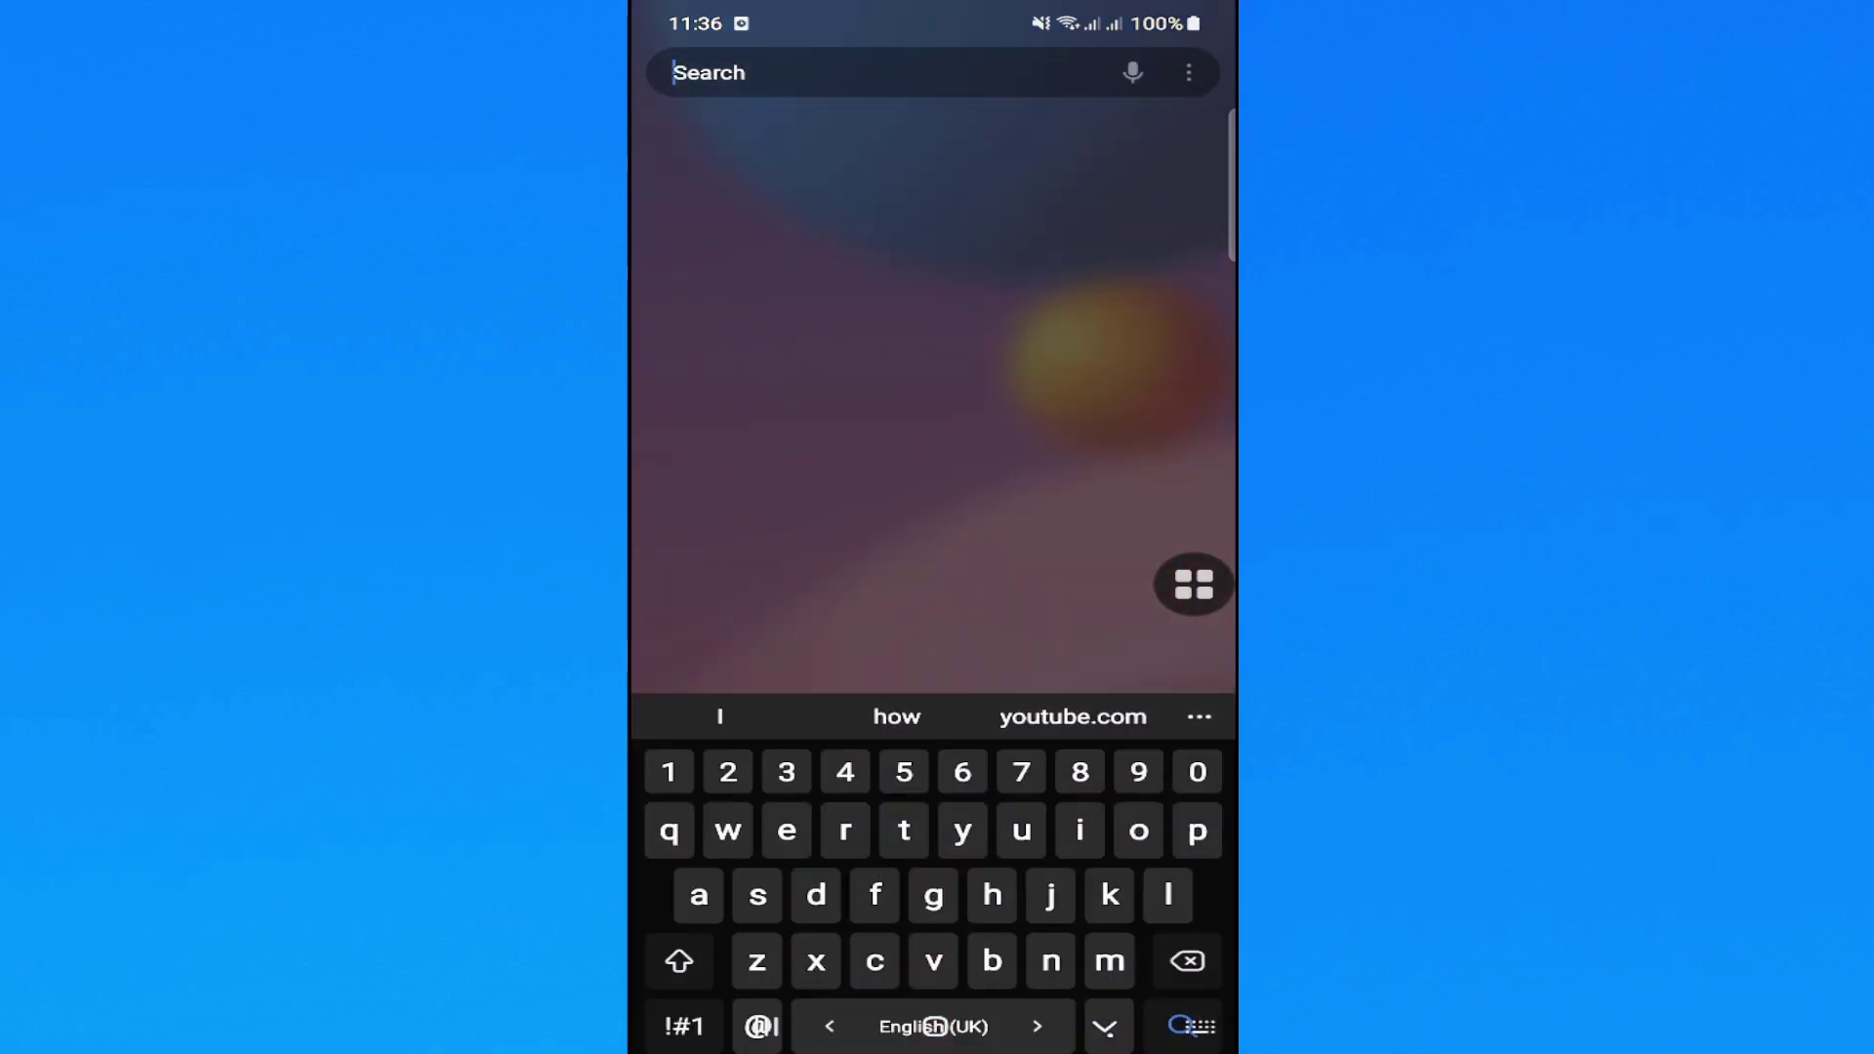
{"action": "type", "text": "sett"}
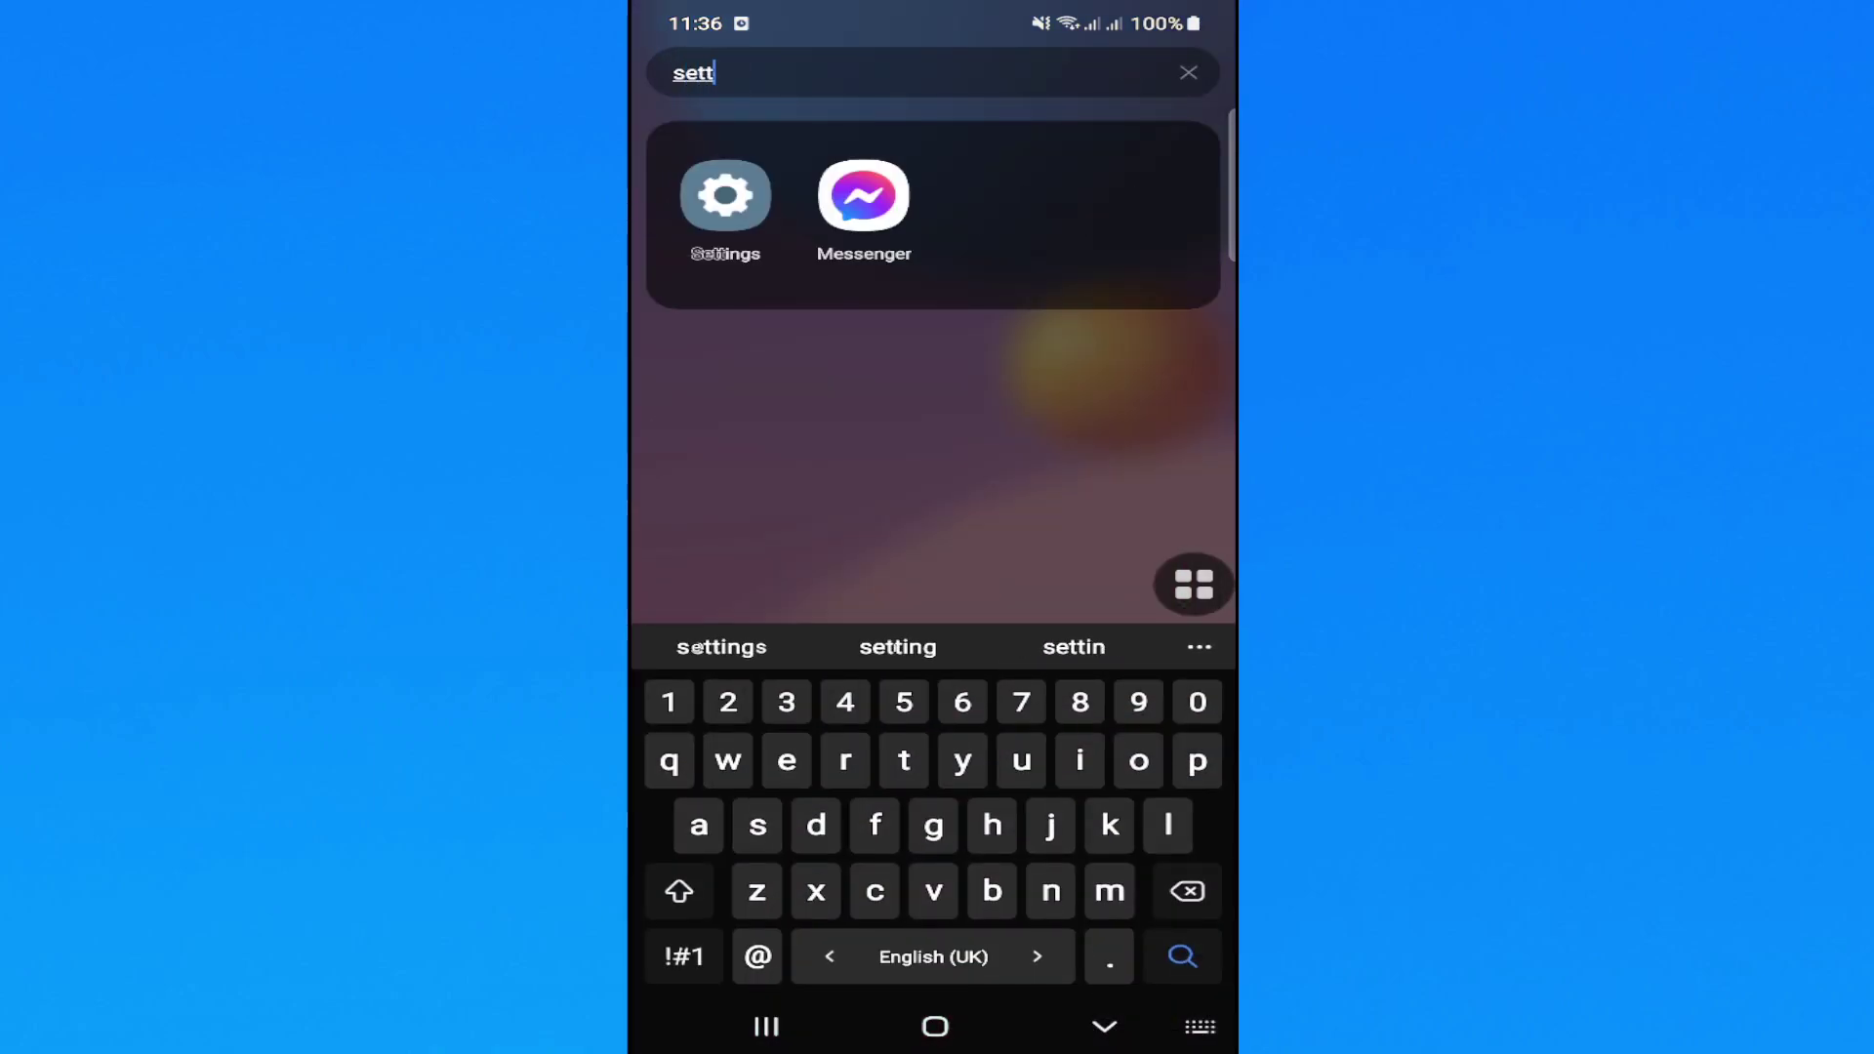
{"action": "left_click", "coordinate": [724, 205]}
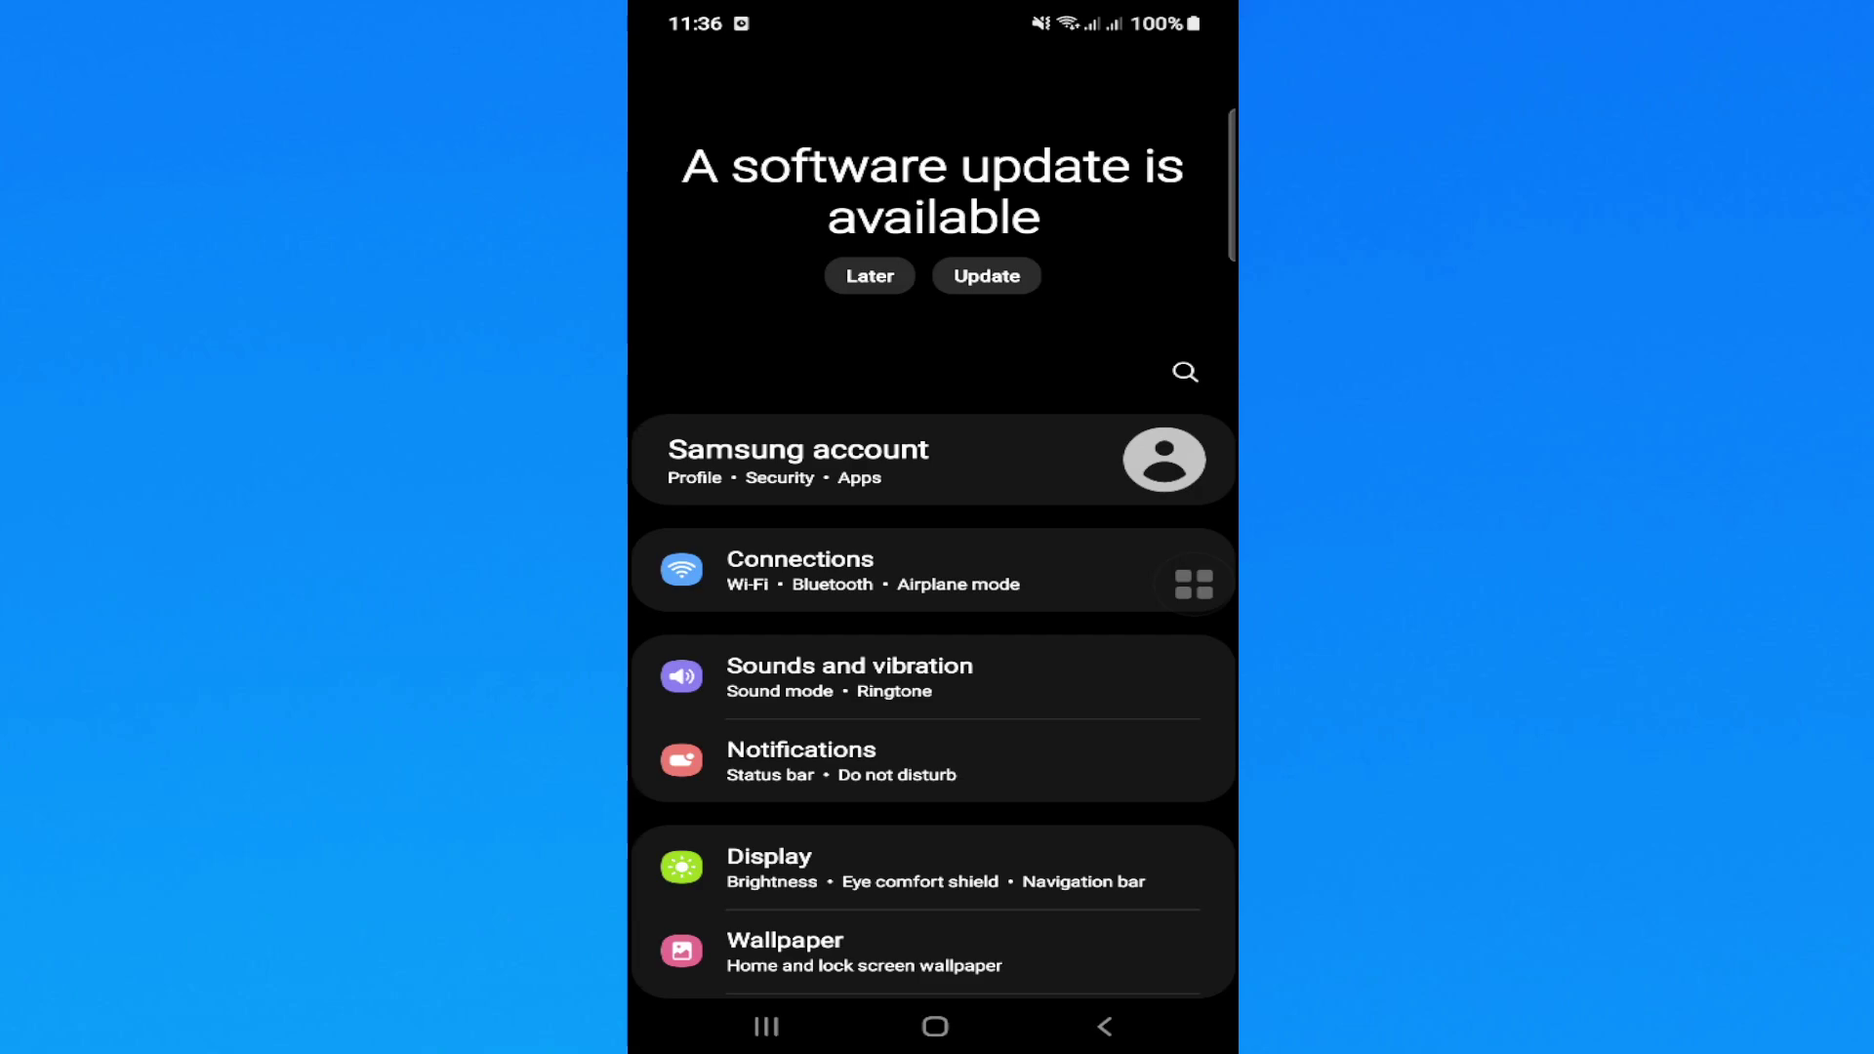
{"action": "scroll", "coordinate": [932, 586], "scroll_direction": "down", "scroll_amount": 5}
{"action": "scroll", "coordinate": [931, 586], "scroll_direction": "up", "scroll_amount": 5}
{"action": "scroll", "coordinate": [931, 587], "scroll_direction": "down", "scroll_amount": 5}
{"action": "scroll", "coordinate": [932, 585], "scroll_direction": "down", "scroll_amount": 5}
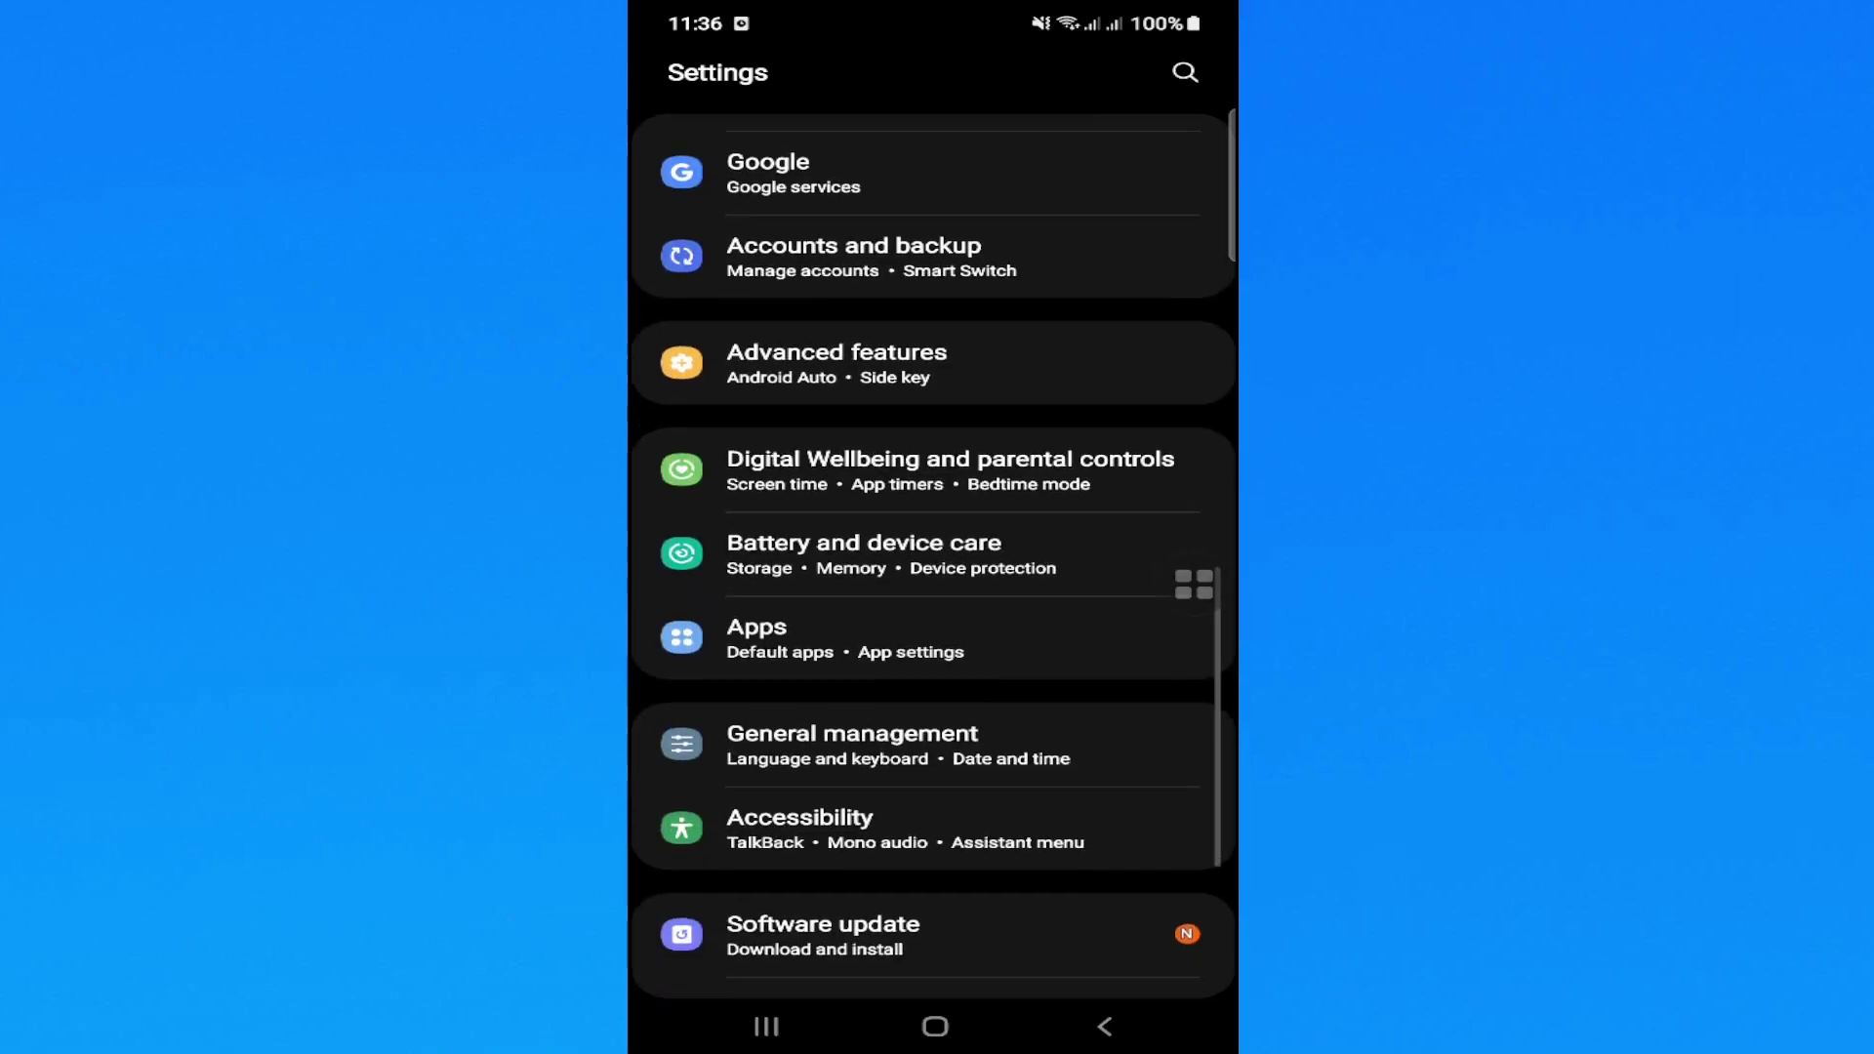
{"action": "scroll", "coordinate": [932, 585], "scroll_direction": "down", "scroll_amount": 1}
{"action": "scroll", "coordinate": [931, 586], "scroll_direction": "up", "scroll_amount": 10}
{"action": "scroll", "coordinate": [931, 557], "scroll_direction": "down", "scroll_amount": 5}
{"action": "scroll", "coordinate": [931, 556], "scroll_direction": "down", "scroll_amount": 5}
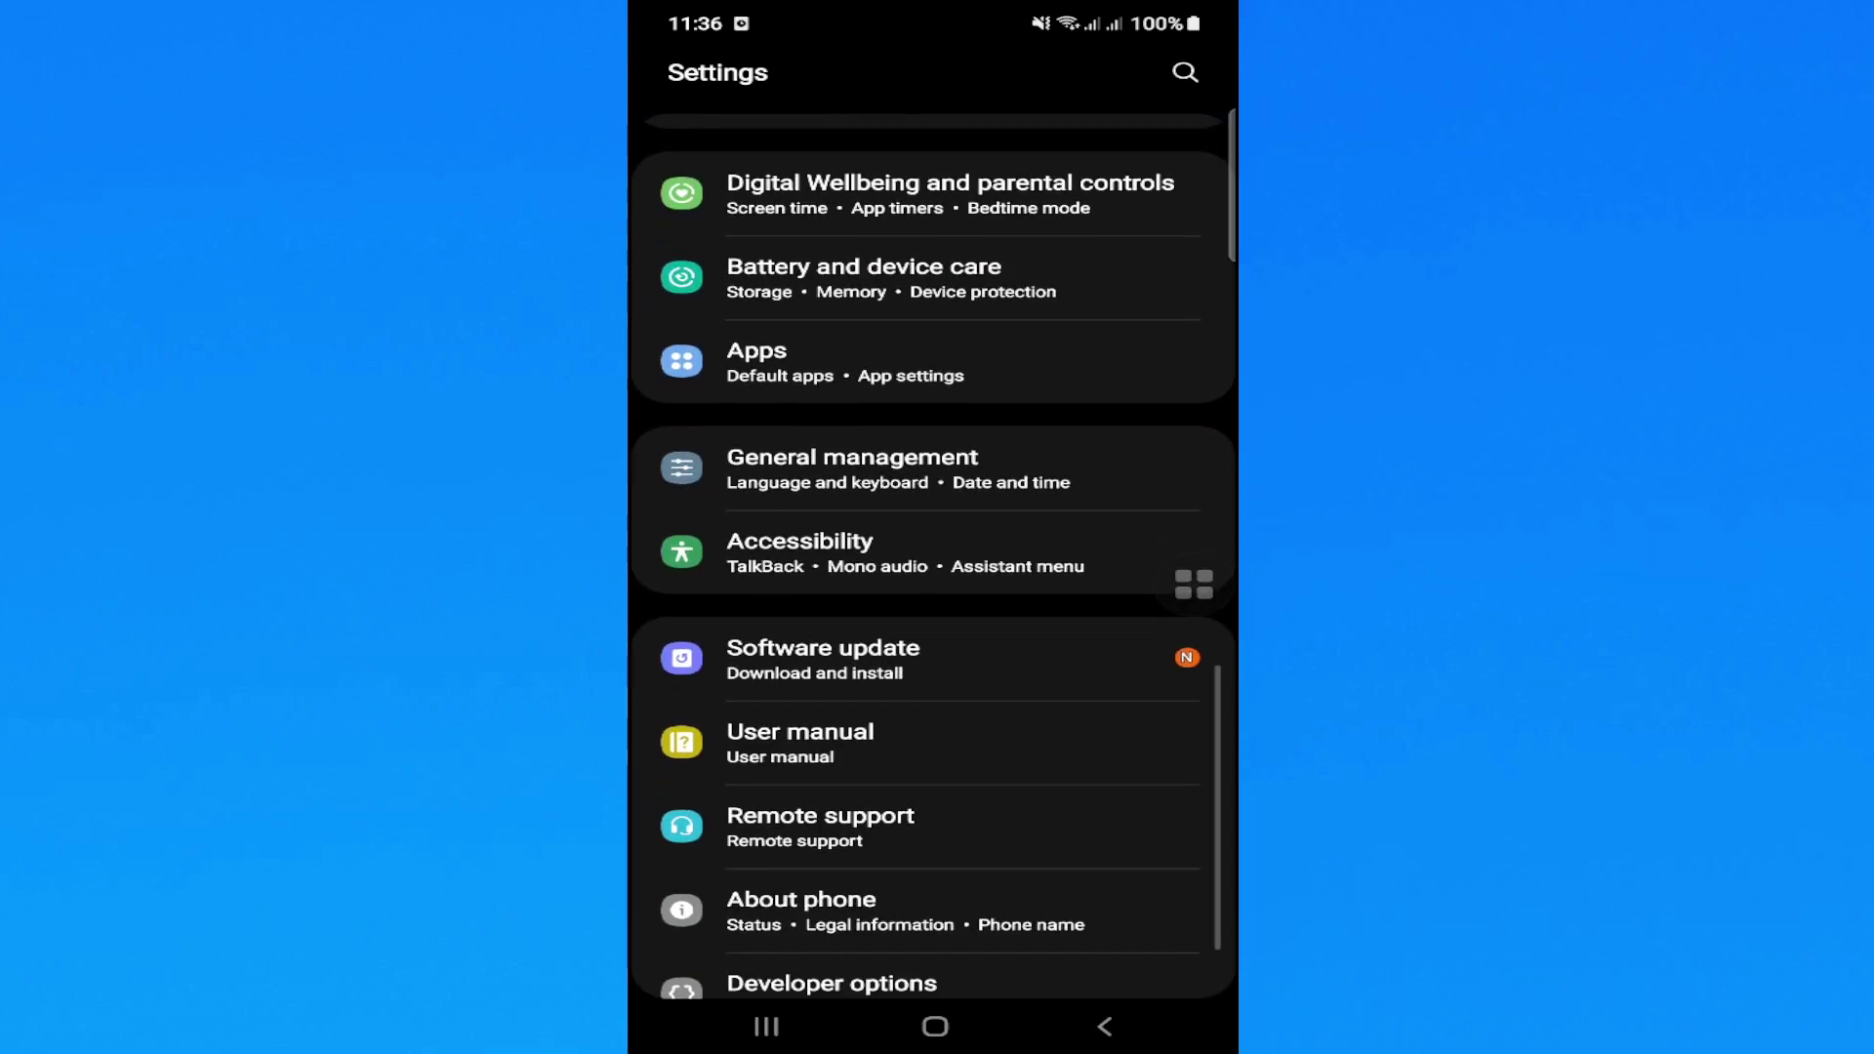
Step: Scroll the Settings menu down and open General management
{"action": "mouse_move", "coordinate": [1193, 585]}
{"action": "left_mouse_down"}
{"action": "mouse_move", "coordinate": [695, 424]}
{"action": "mouse_move", "coordinate": [1017, 439]}
{"action": "mouse_move", "coordinate": [947, 478]}
{"action": "mouse_move", "coordinate": [1039, 621]}
{"action": "left_mouse_up"}
{"action": "scroll", "coordinate": [1016, 440], "scroll_direction": "up", "scroll_amount": 2}
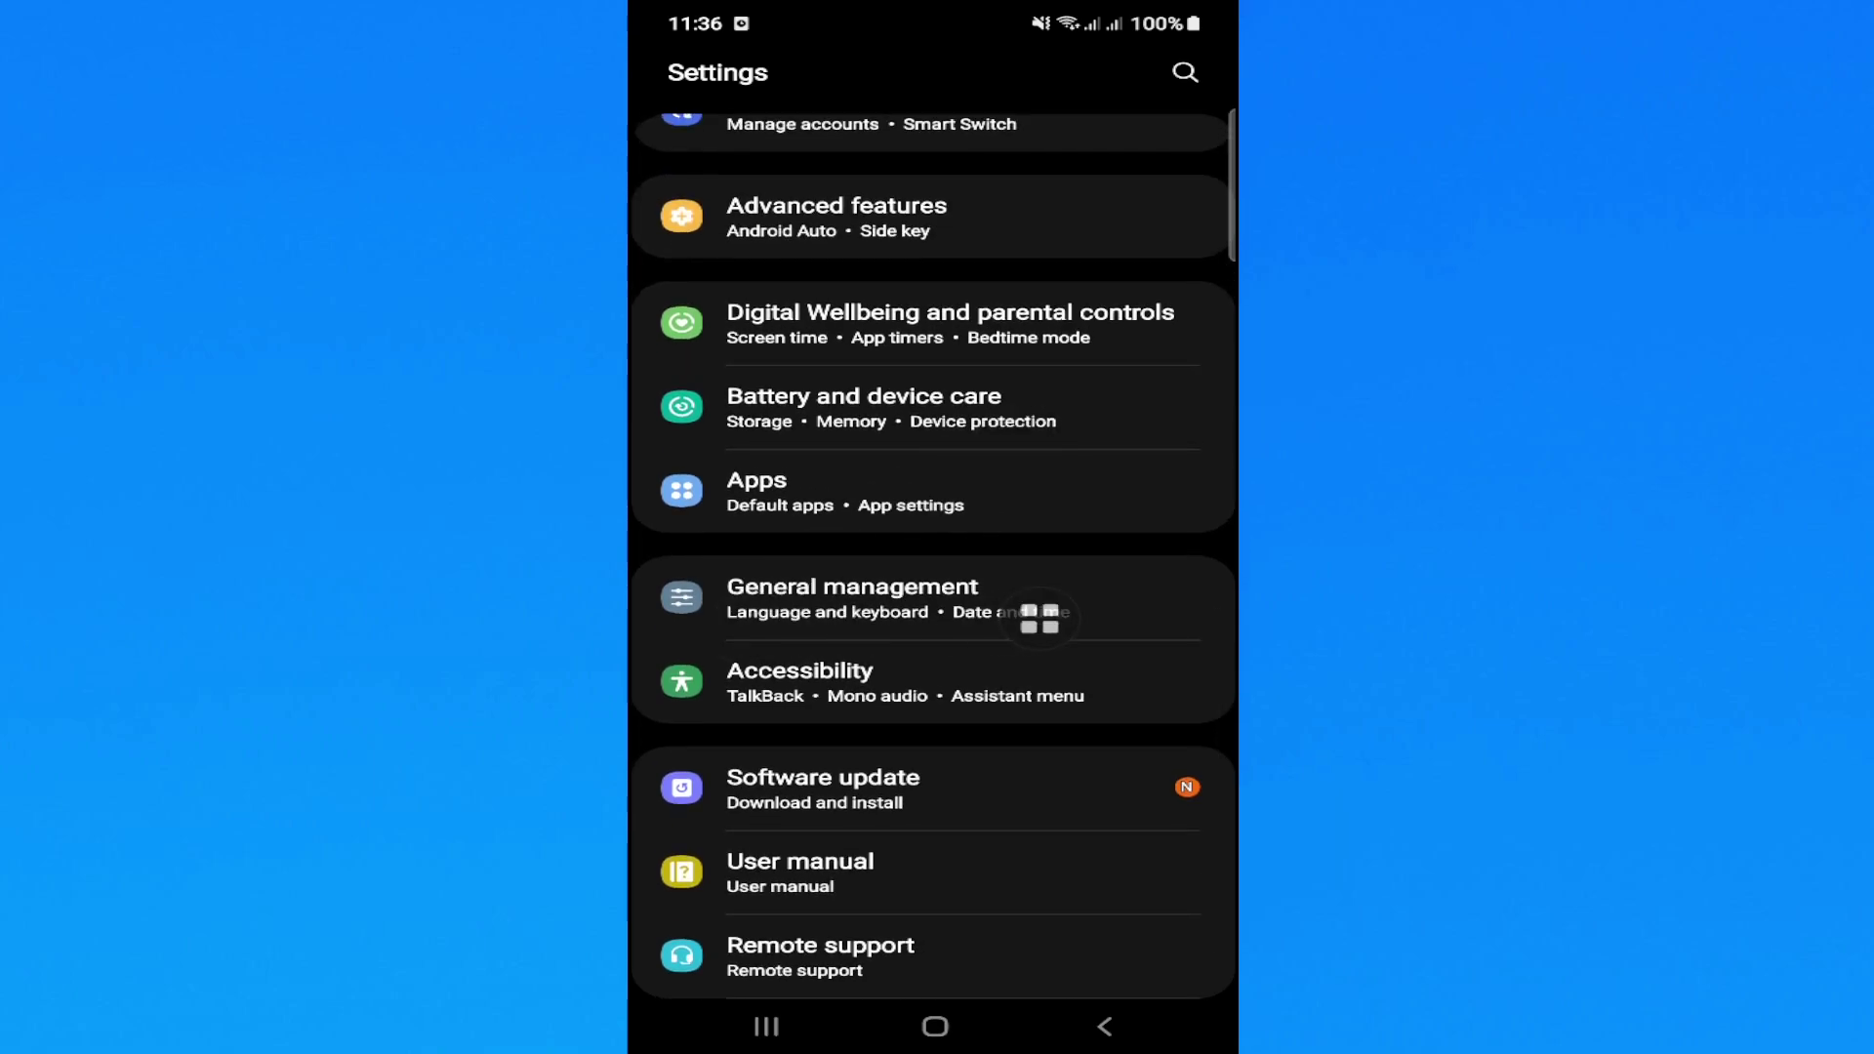
{"action": "left_click", "coordinate": [1058, 620]}
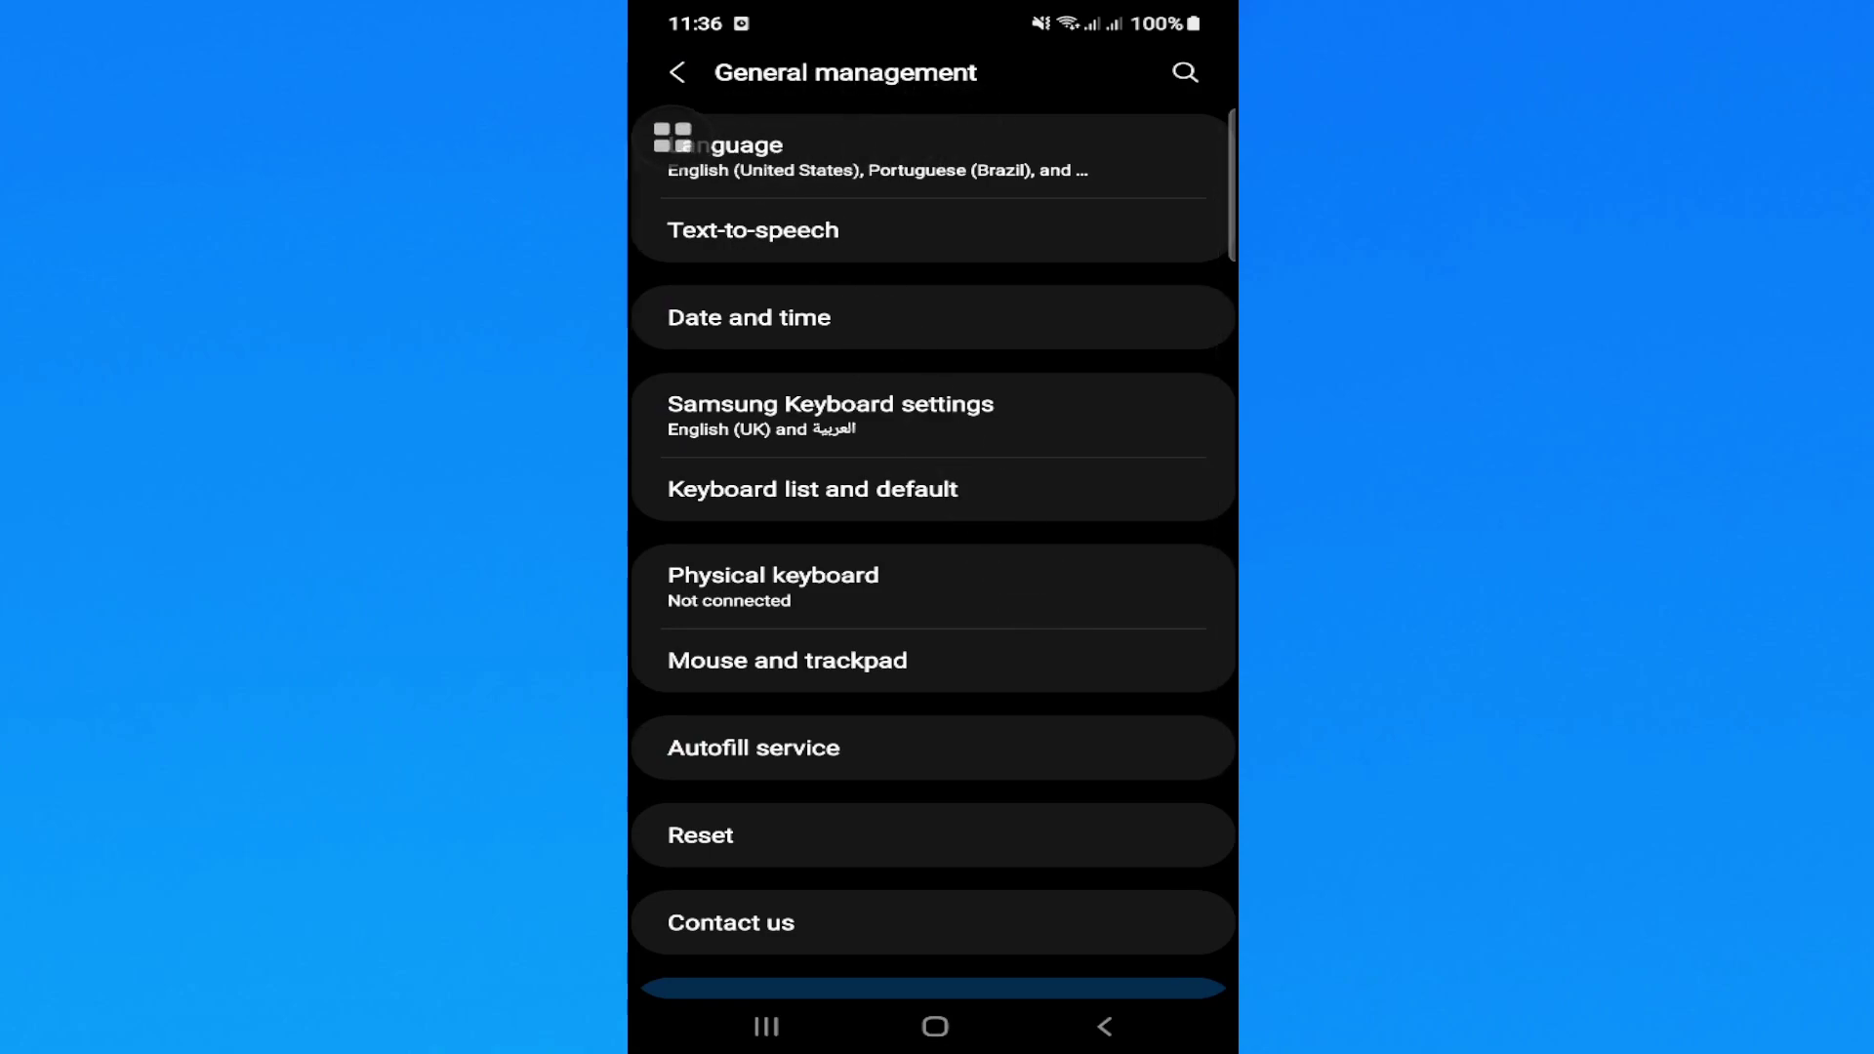
Step: Open the Language list showing English (United States), two Portuguese variants and Arabic
{"action": "left_click", "coordinate": [1060, 175]}
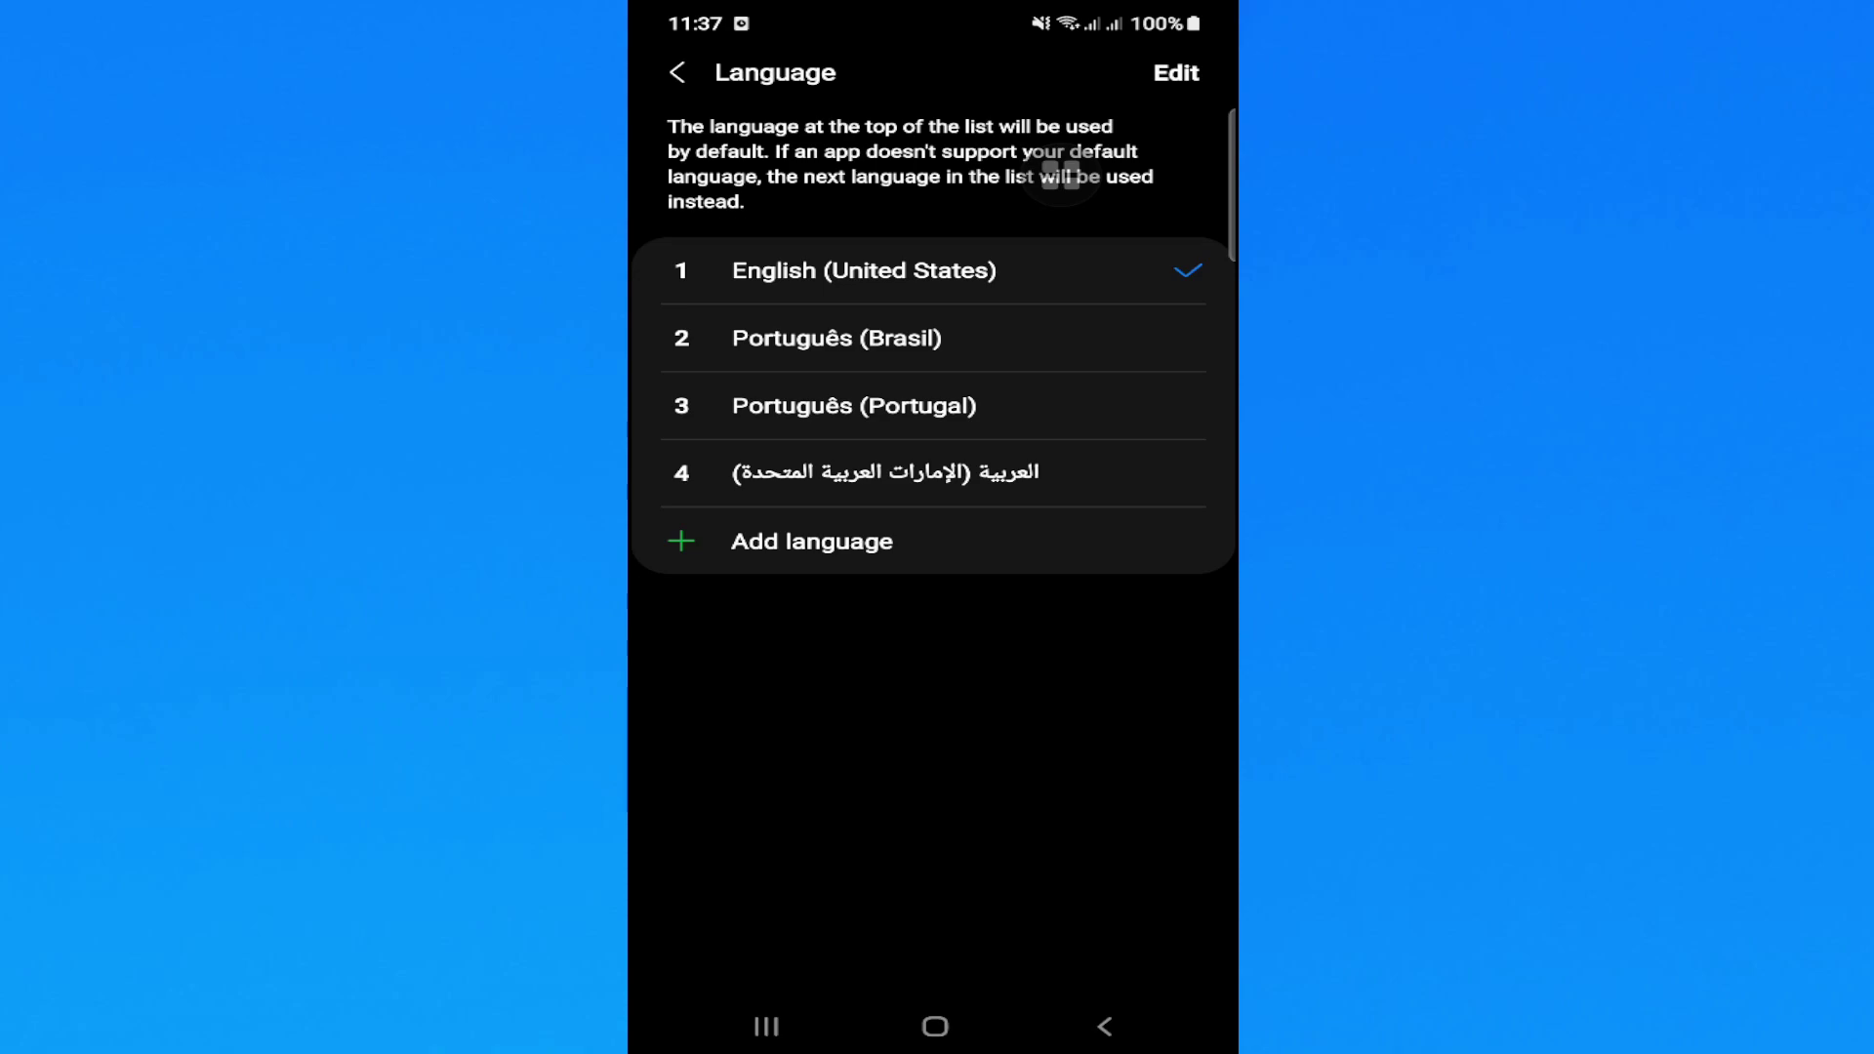
Step: Show the recent apps overview
{"action": "left_click", "coordinate": [766, 1025]}
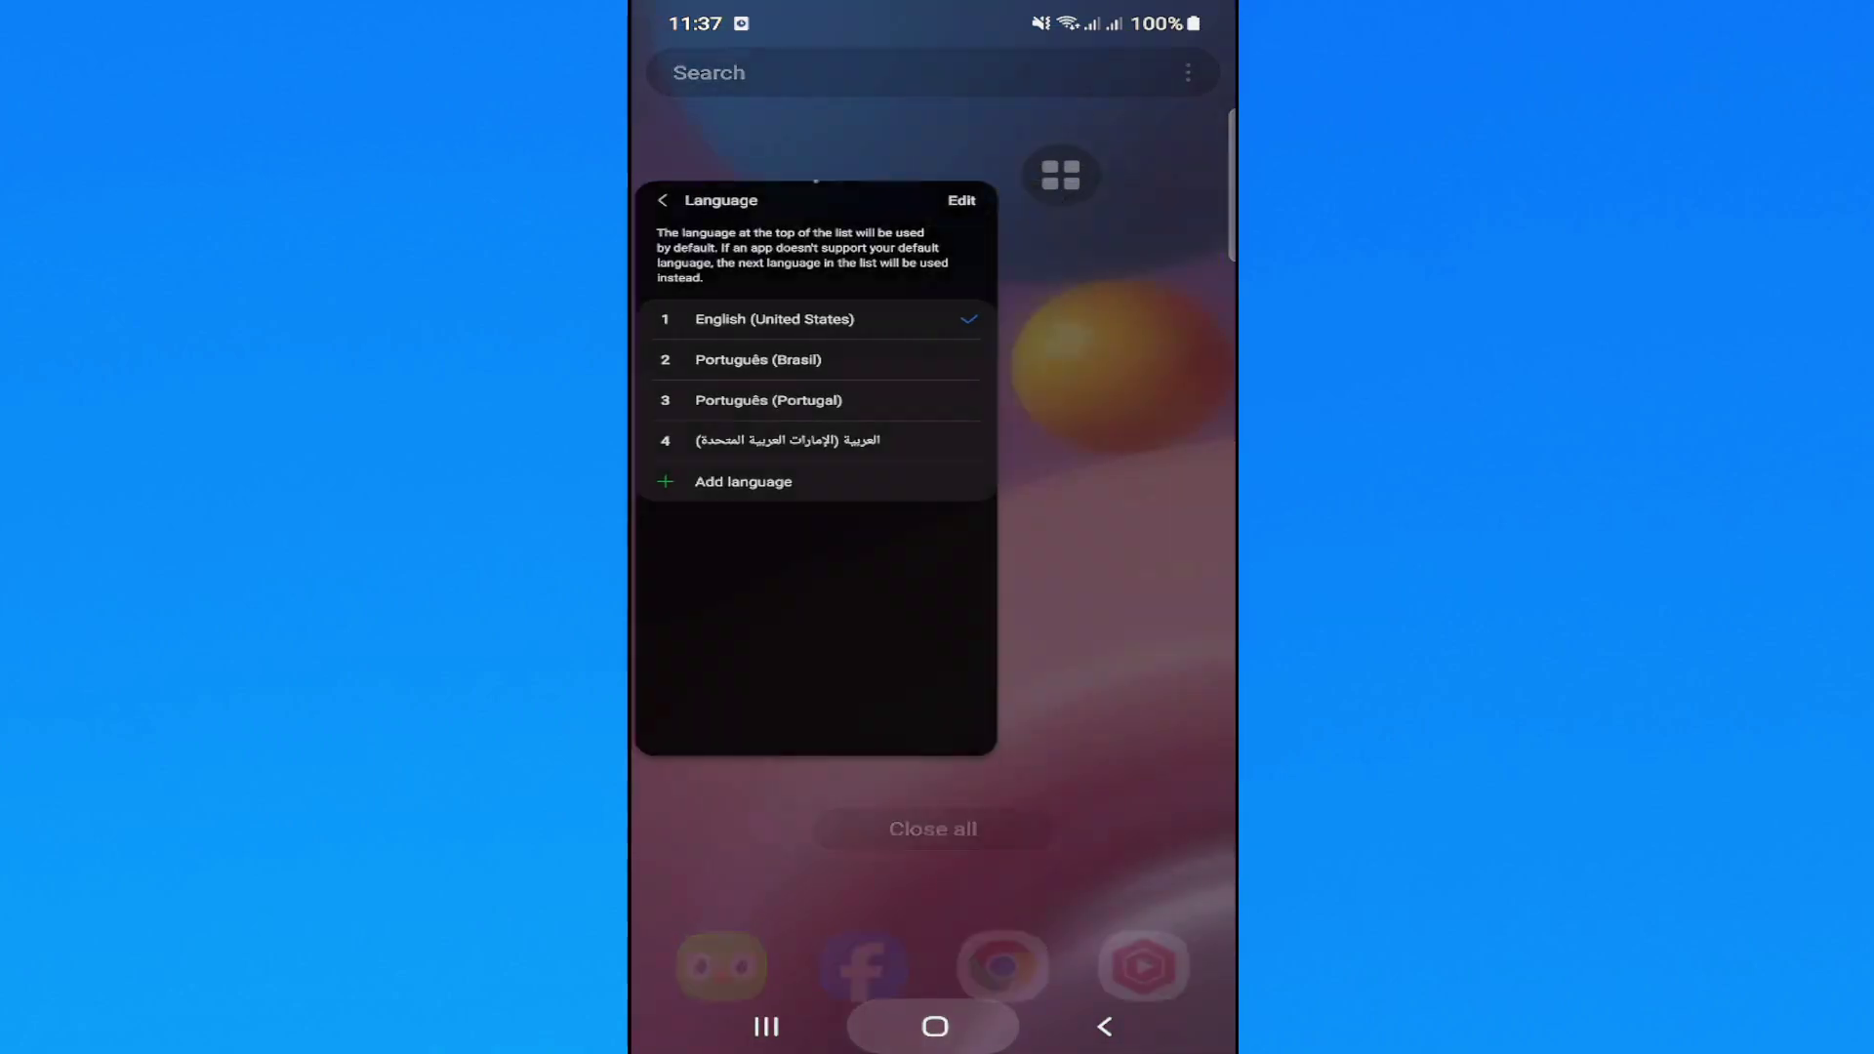